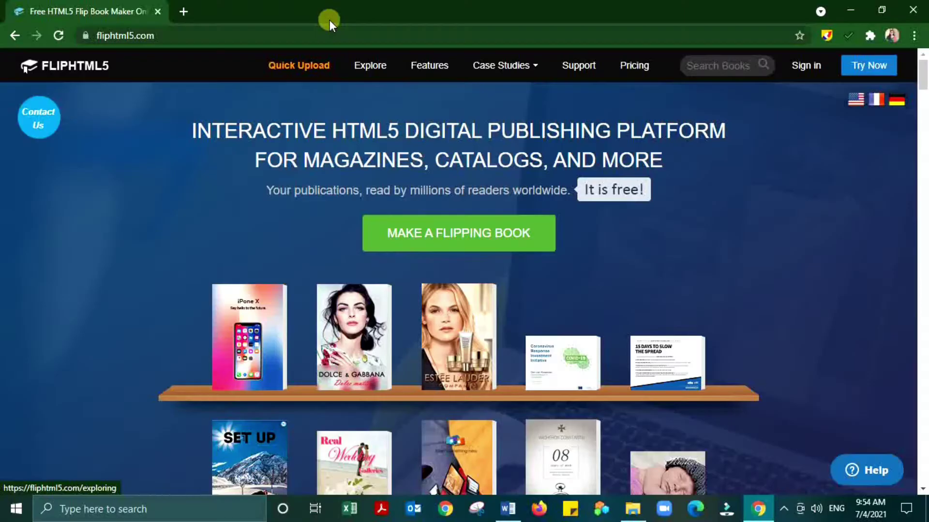
Step: Highlight the FlipHTML5 site address, then go to Sign in and the Signup tab
{"action": "left_click", "coordinate": [143, 37]}
{"action": "left_click_drag", "start_coordinate": [144, 36], "coordinate": [62, 33]}
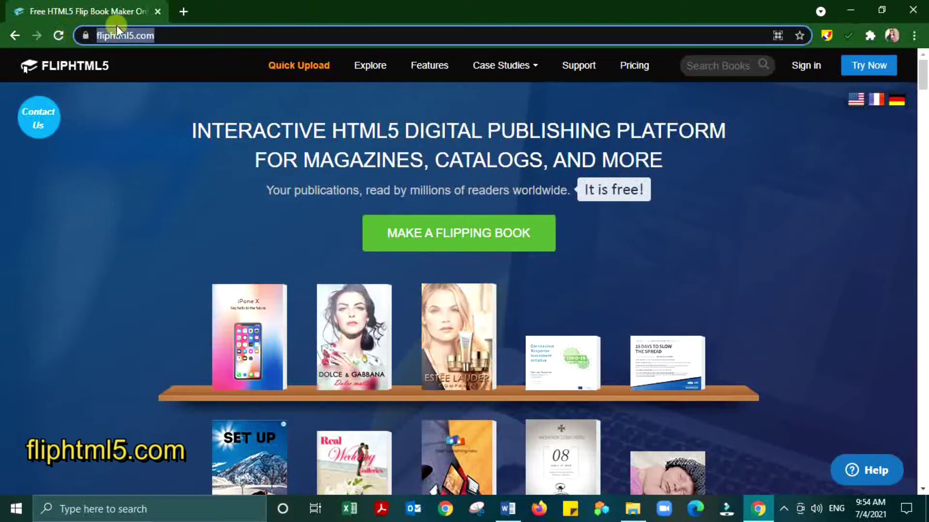
{"action": "left_click", "coordinate": [373, 99]}
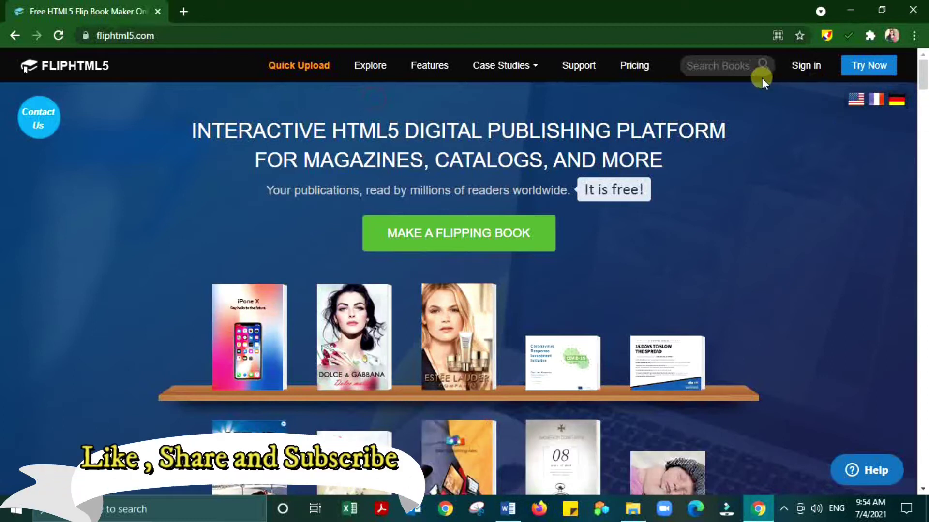
{"action": "left_click", "coordinate": [796, 68]}
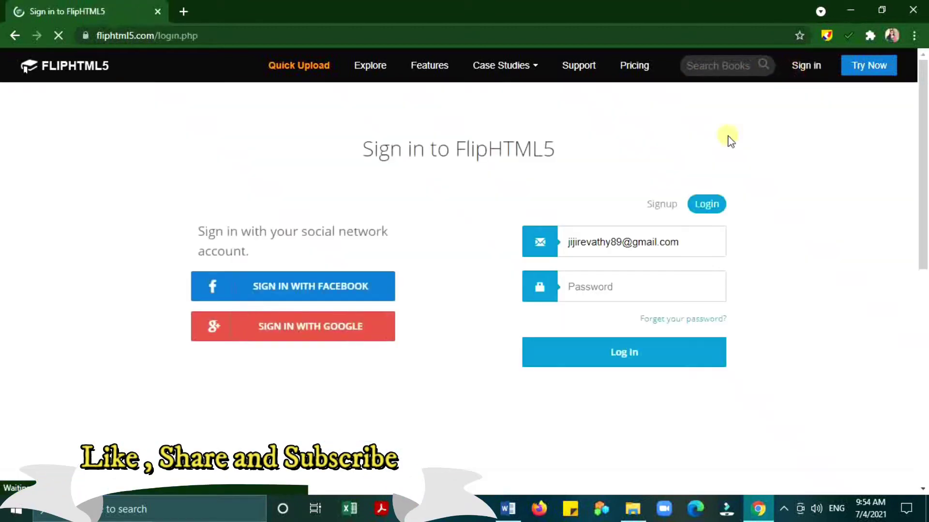
{"action": "left_click", "coordinate": [663, 207]}
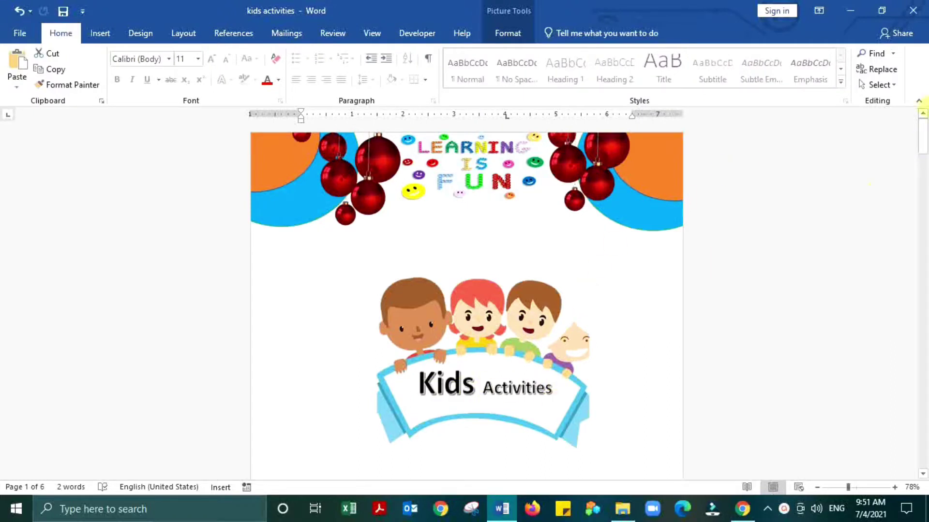
{"action": "mouse_move", "coordinate": [922, 127]}
{"action": "left_mouse_down"}
{"action": "mouse_move", "coordinate": [922, 460]}
{"action": "mouse_move", "coordinate": [916, 114]}
{"action": "left_mouse_up"}
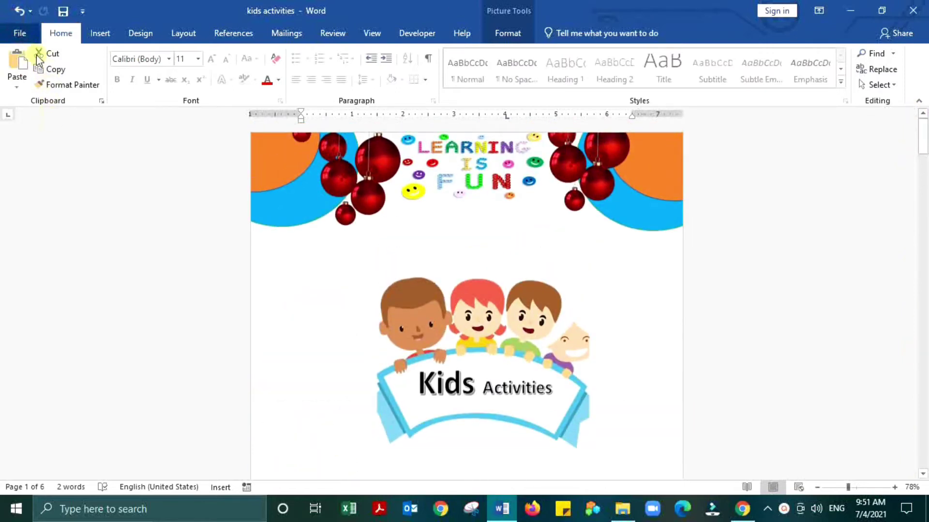
{"action": "left_click", "coordinate": [19, 32]}
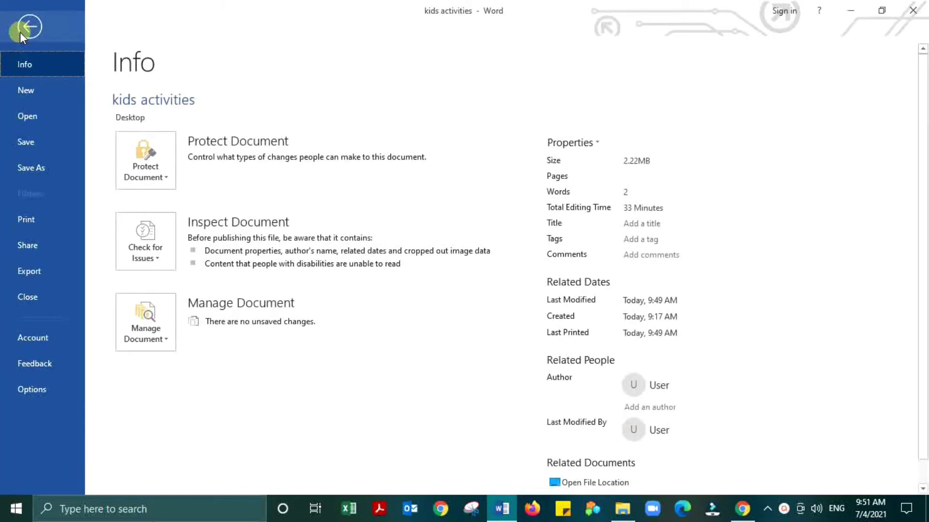
{"action": "left_click", "coordinate": [34, 218]}
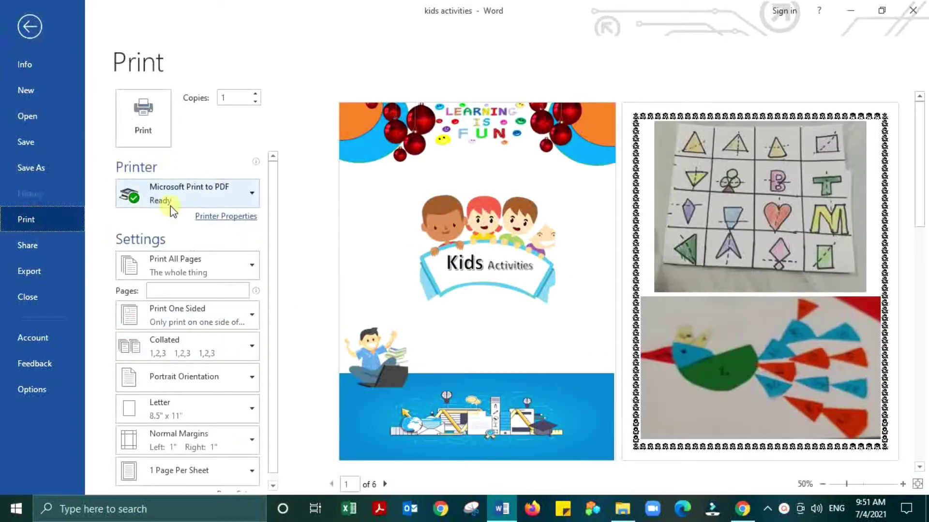
{"action": "left_click", "coordinate": [135, 124]}
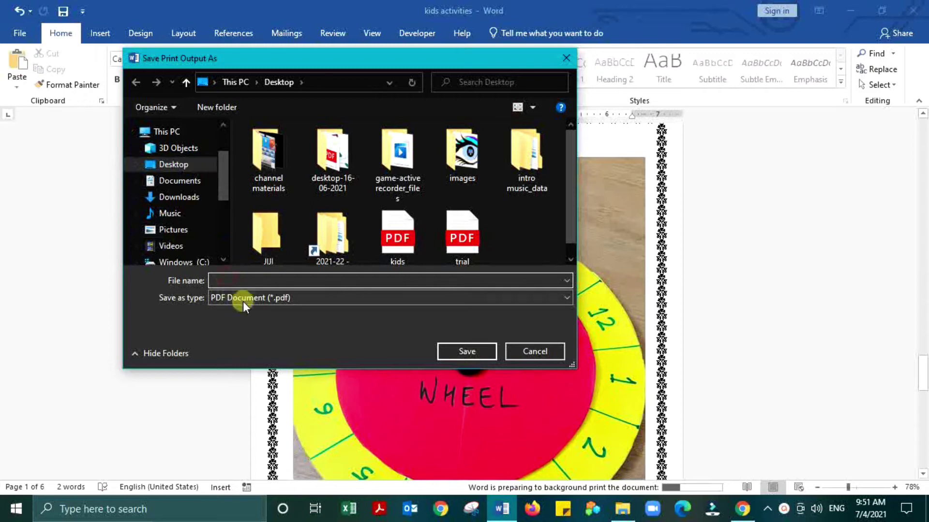
{"action": "left_click", "coordinate": [511, 356]}
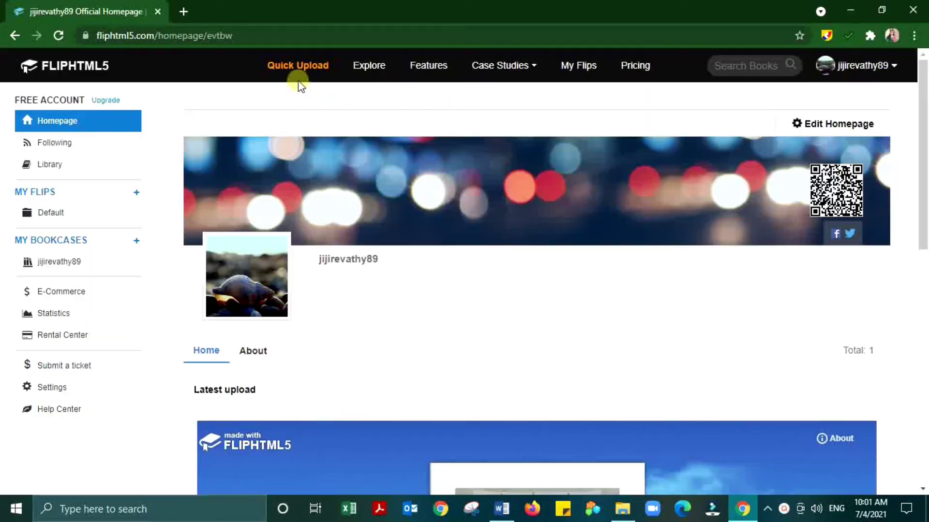
Step: Quick-upload the 'kids activities' PDF from the Desktop as a new book
{"action": "left_click", "coordinate": [297, 69]}
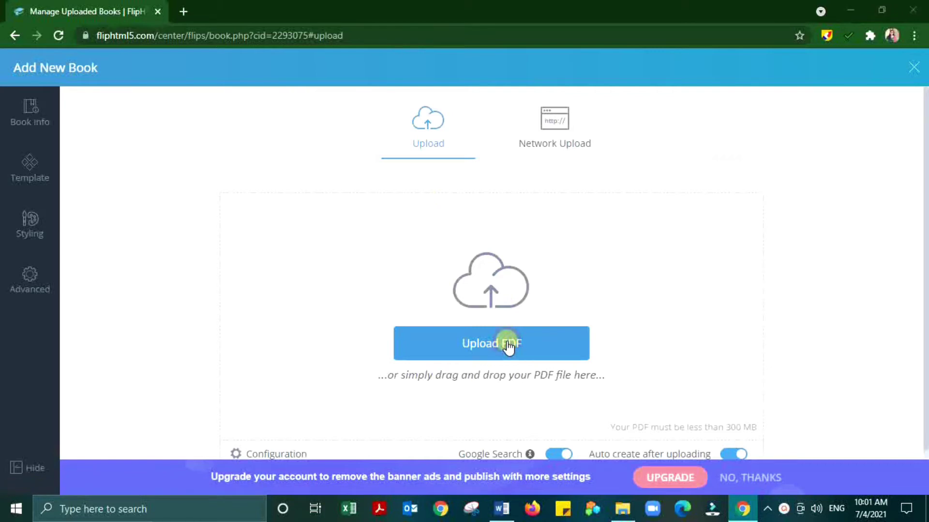
{"action": "left_click", "coordinate": [506, 341]}
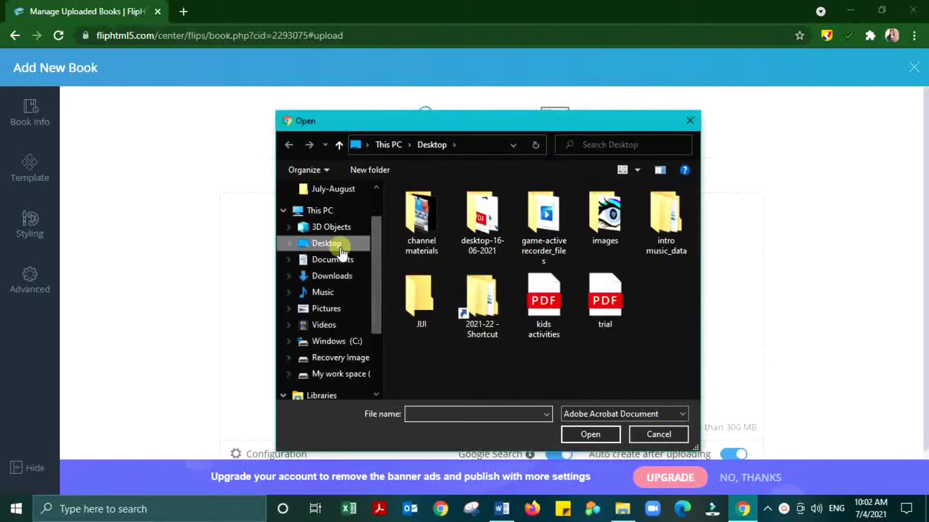
{"action": "left_click", "coordinate": [562, 309]}
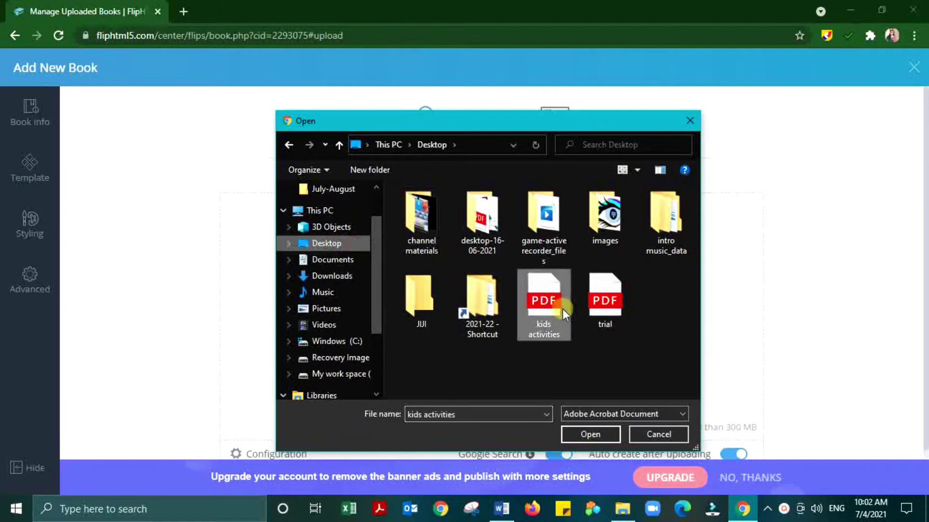
{"action": "left_click", "coordinate": [591, 434]}
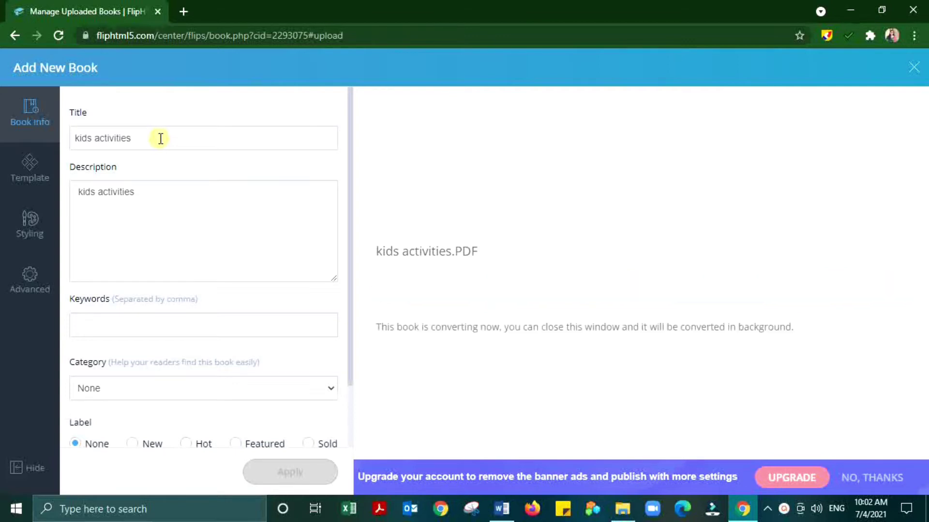
Step: Replace the book title with 'KIDS MATH ACTIVITIES' and review the description and keywords
{"action": "left_click_drag", "start_coordinate": [160, 138], "coordinate": [29, 150]}
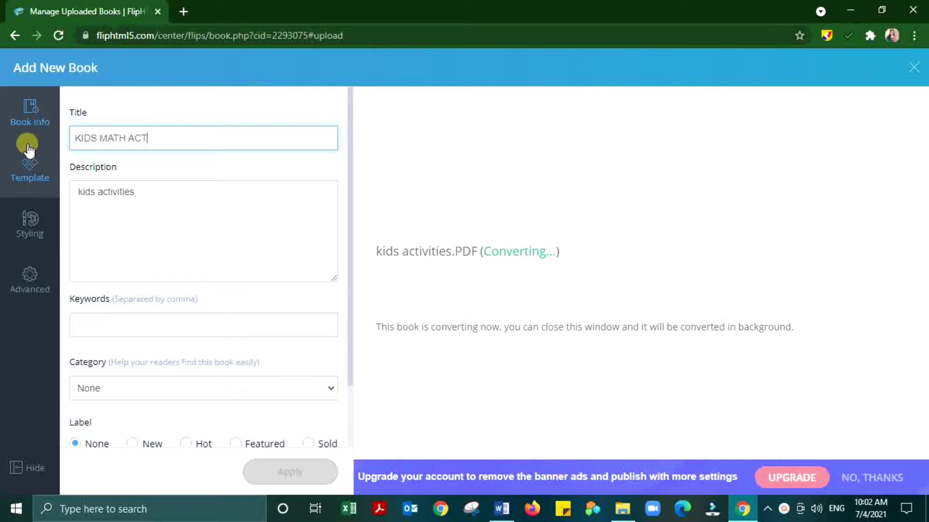
{"action": "type", "text": "KIDS MATH ACTIVITIES"}
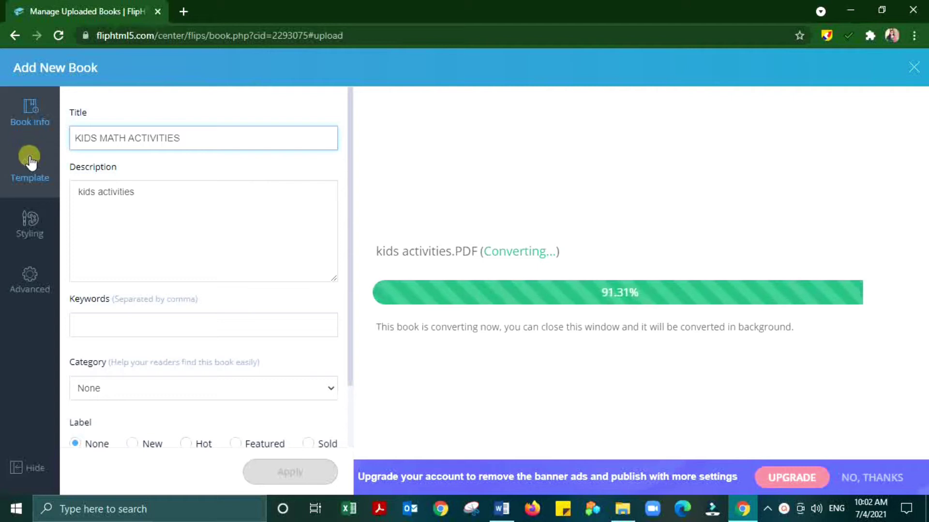
{"action": "left_click", "coordinate": [145, 239]}
{"action": "left_click_drag", "start_coordinate": [156, 196], "coordinate": [4, 208]}
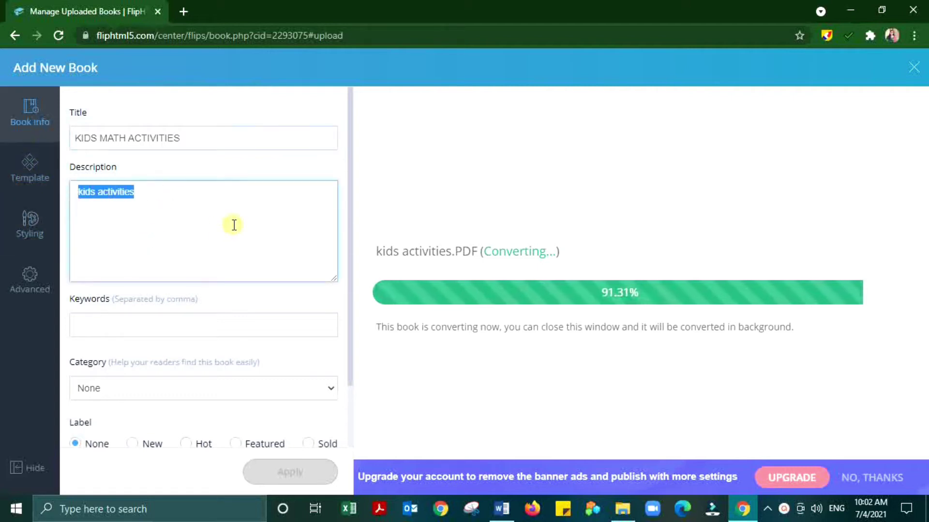
{"action": "left_click", "coordinate": [170, 331]}
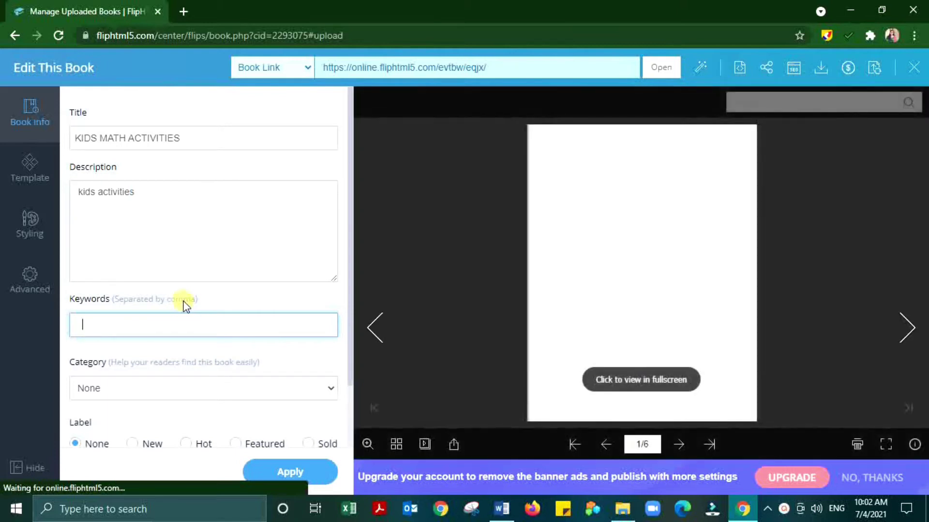
Step: Set the book category to Children and flip the preview forward and back
{"action": "scroll", "coordinate": [182, 309], "scroll_direction": "down", "scroll_amount": 2}
{"action": "left_click", "coordinate": [177, 314]}
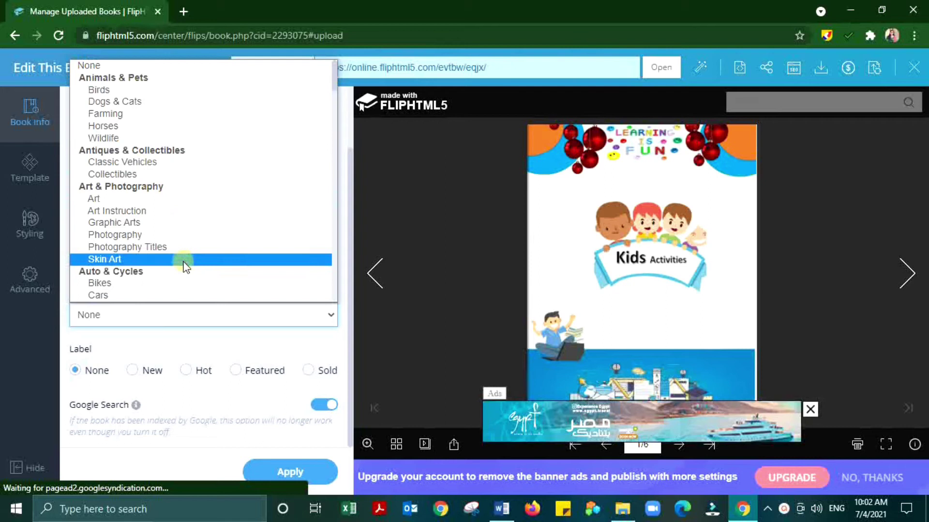
{"action": "scroll", "coordinate": [184, 268], "scroll_direction": "down", "scroll_amount": 5}
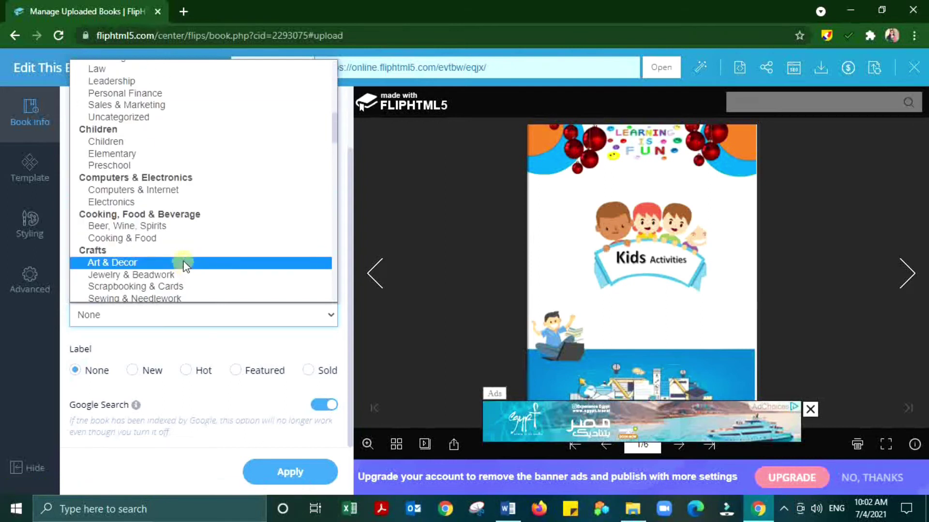
{"action": "left_click", "coordinate": [128, 141]}
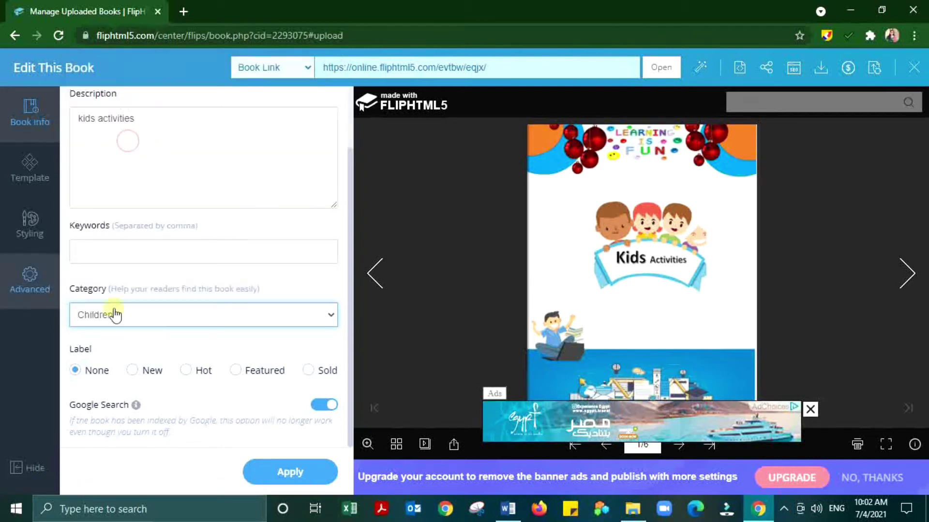
{"action": "left_click", "coordinate": [22, 189]}
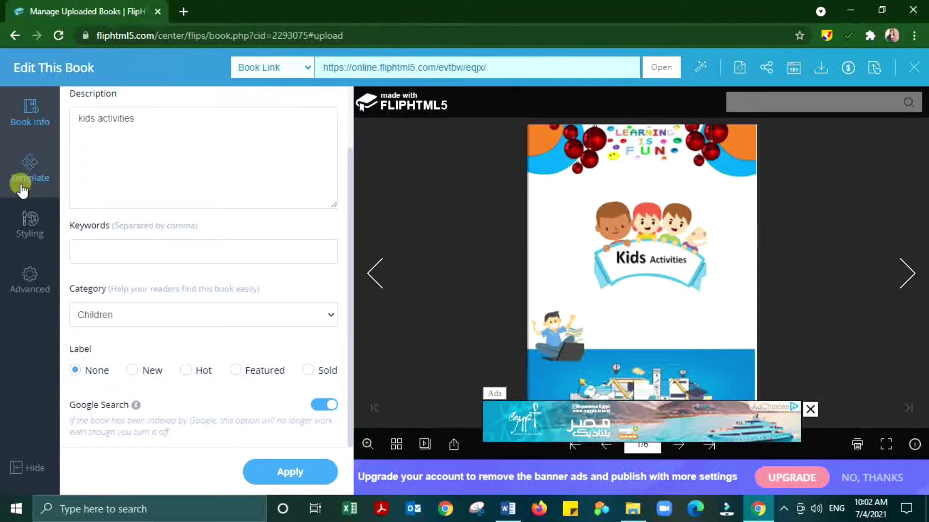
{"action": "left_click", "coordinate": [904, 286]}
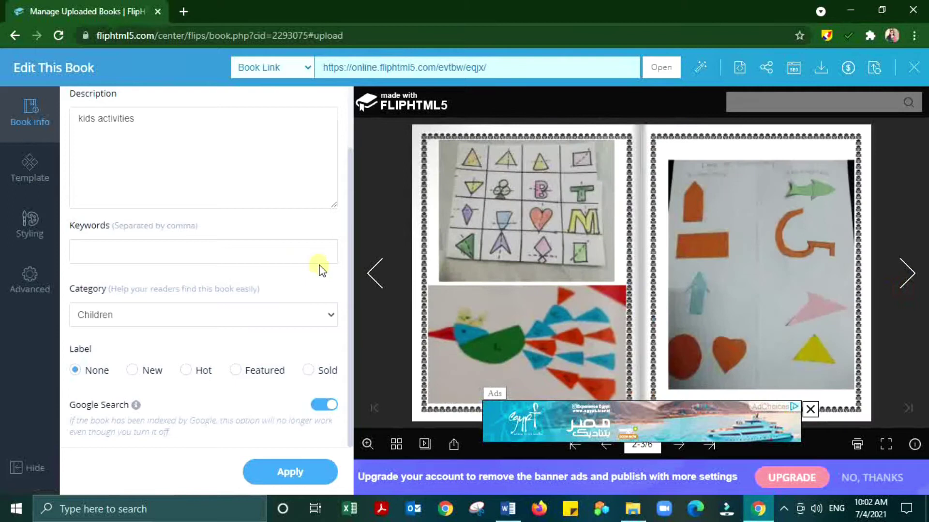
{"action": "left_click", "coordinate": [377, 276]}
Step: Compare the Handy, Active, Classical, Clear and Popular templates, then apply Handy
{"action": "left_click", "coordinate": [27, 172]}
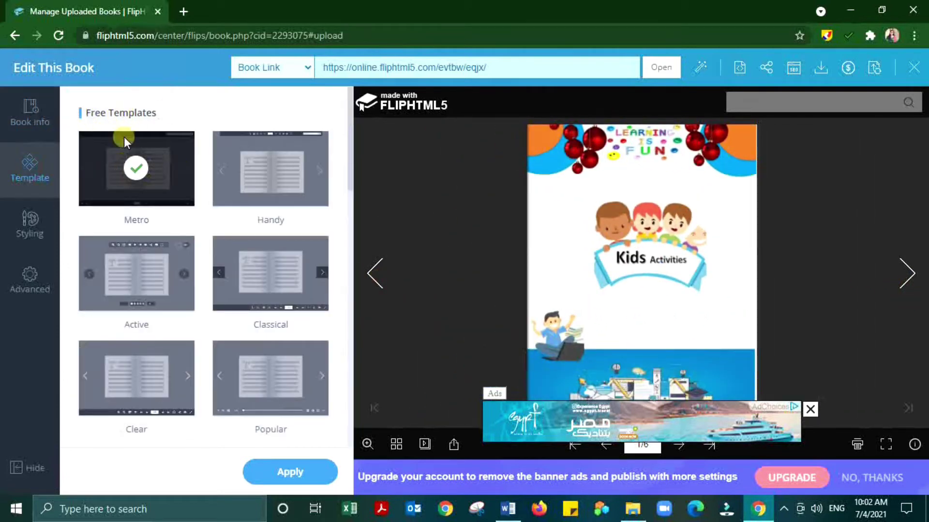
{"action": "left_click", "coordinate": [288, 193]}
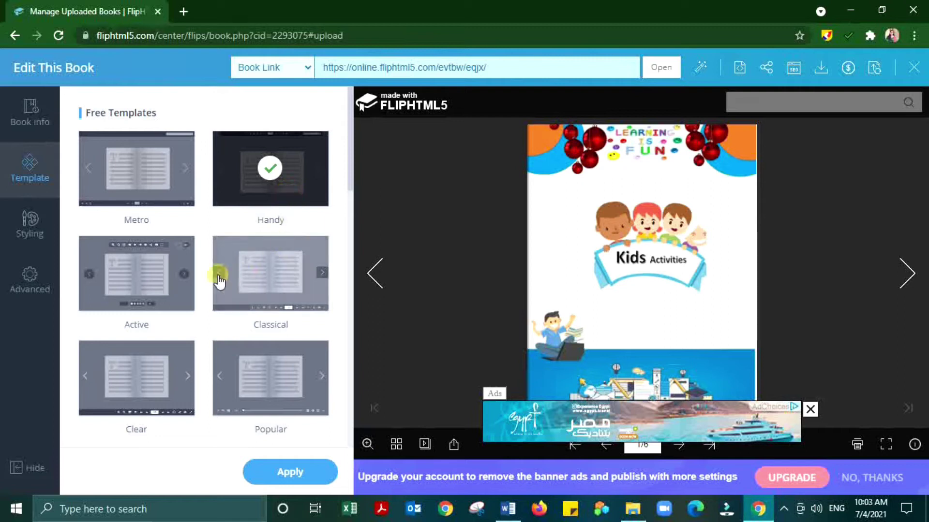
{"action": "left_click", "coordinate": [168, 280]}
{"action": "left_click", "coordinate": [297, 291]}
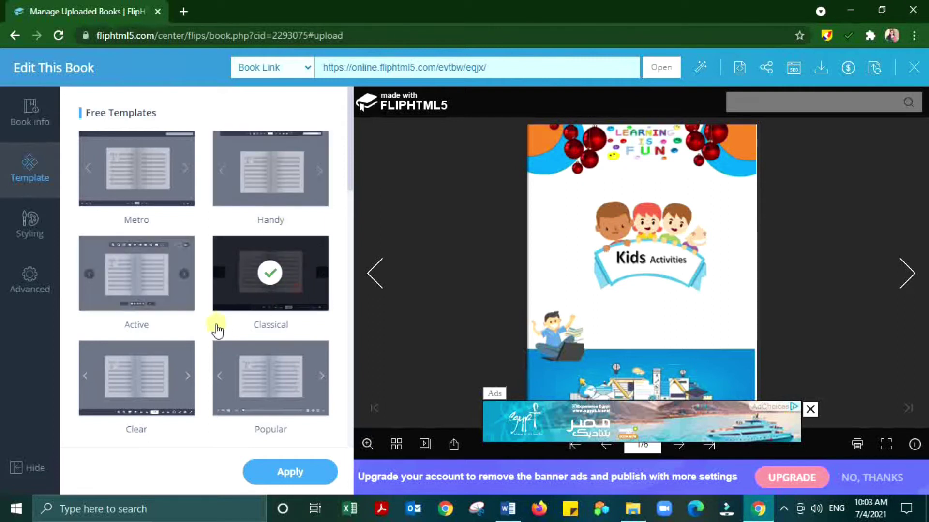
{"action": "left_click", "coordinate": [168, 365]}
{"action": "left_click", "coordinate": [261, 386]}
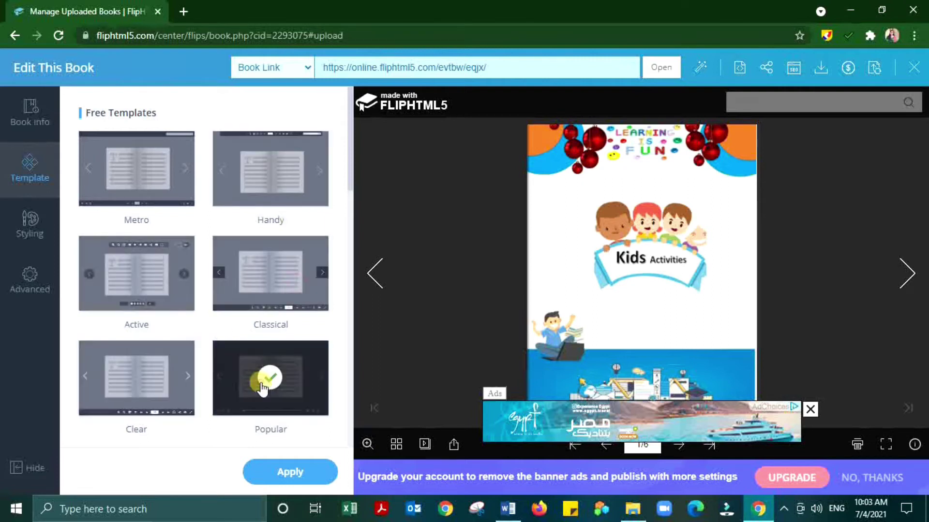
{"action": "left_click", "coordinate": [270, 203]}
{"action": "left_click", "coordinate": [291, 479]}
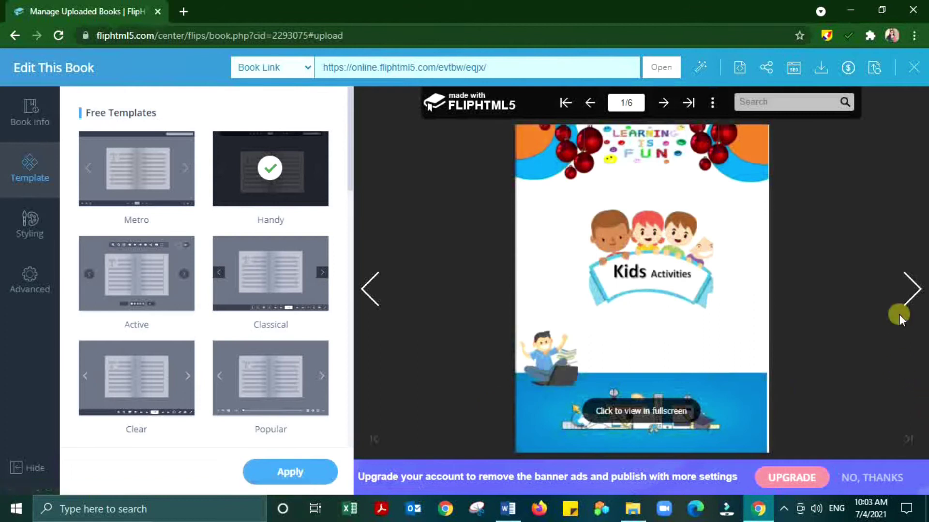
Step: Page through the Handy-template preview to the last page, dismissing the ad and upgrade offer
{"action": "left_click", "coordinate": [908, 293]}
{"action": "left_click", "coordinate": [909, 296]}
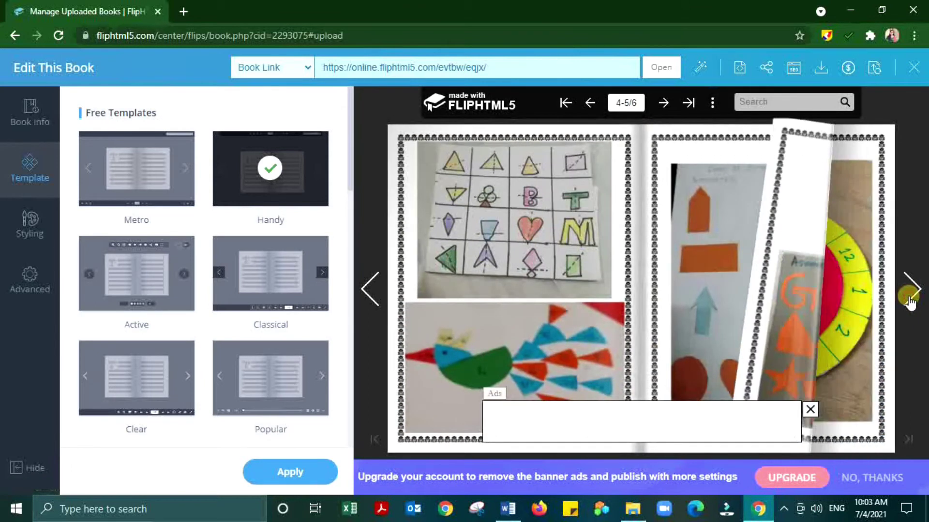
{"action": "left_click", "coordinate": [909, 296]}
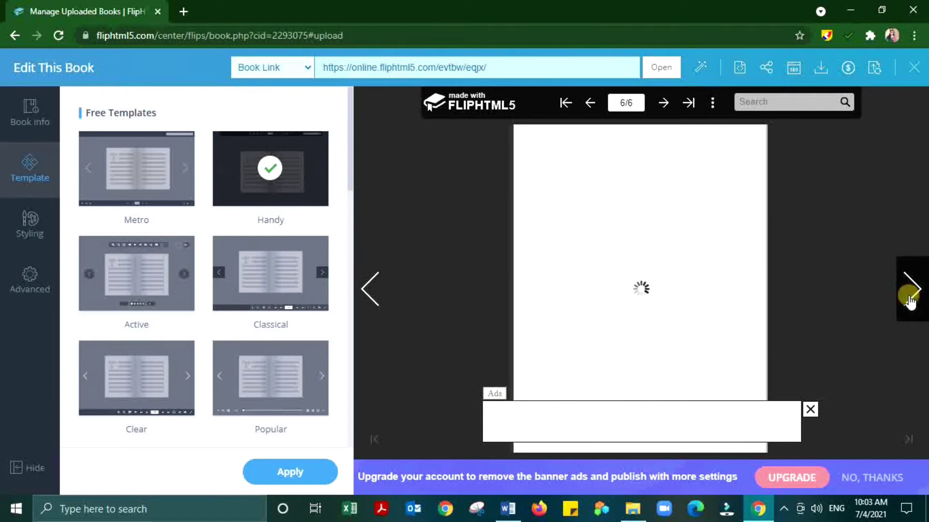
{"action": "left_click", "coordinate": [811, 410]}
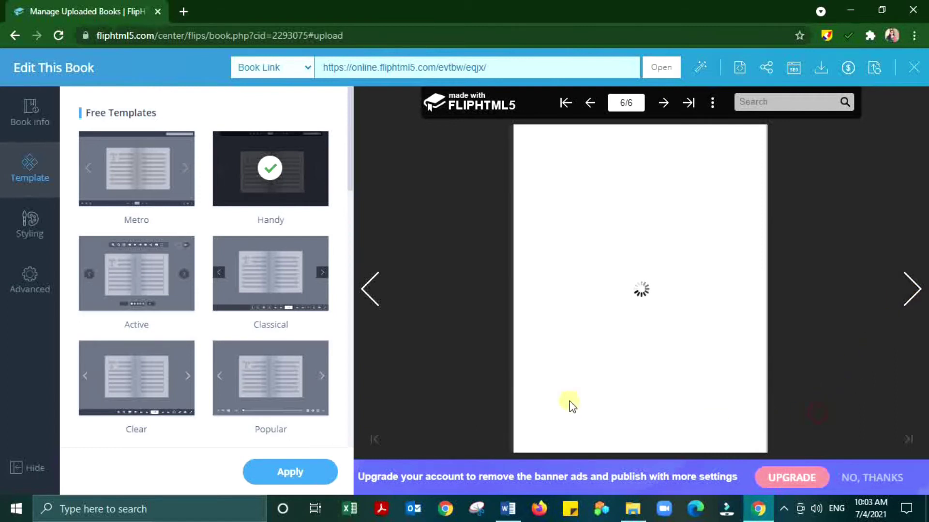
{"action": "left_click", "coordinate": [875, 471]}
{"action": "left_click", "coordinate": [369, 307]}
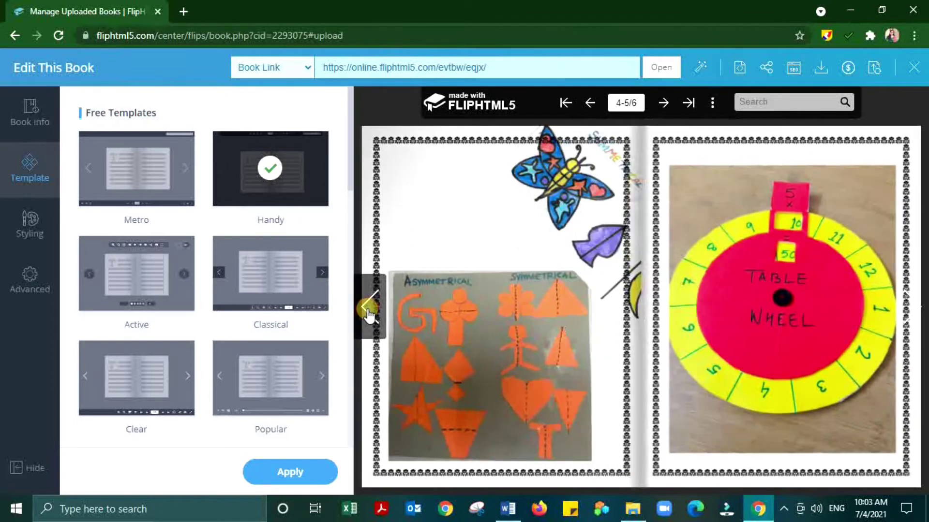
{"action": "left_click", "coordinate": [369, 308]}
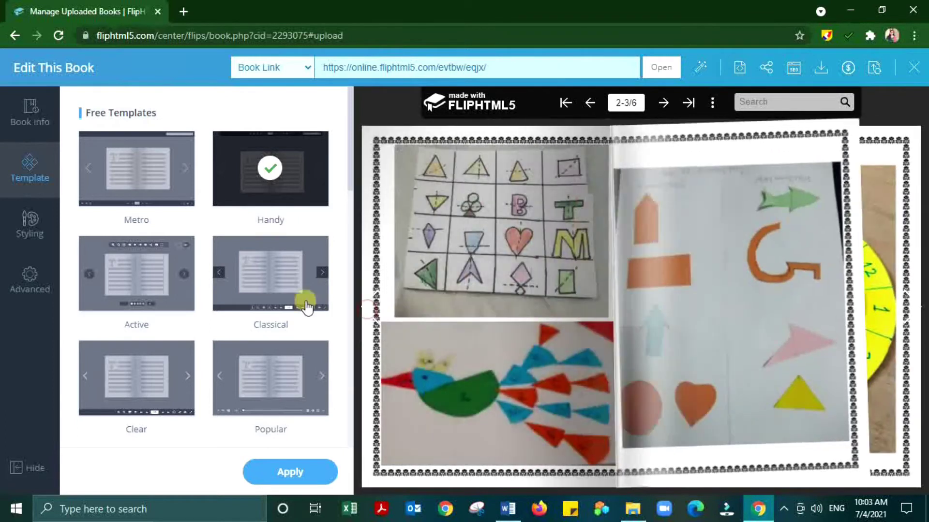
Step: Apply the Active template, check its spreads, then apply the Popular template instead
{"action": "left_click", "coordinate": [165, 292]}
{"action": "left_click", "coordinate": [296, 476]}
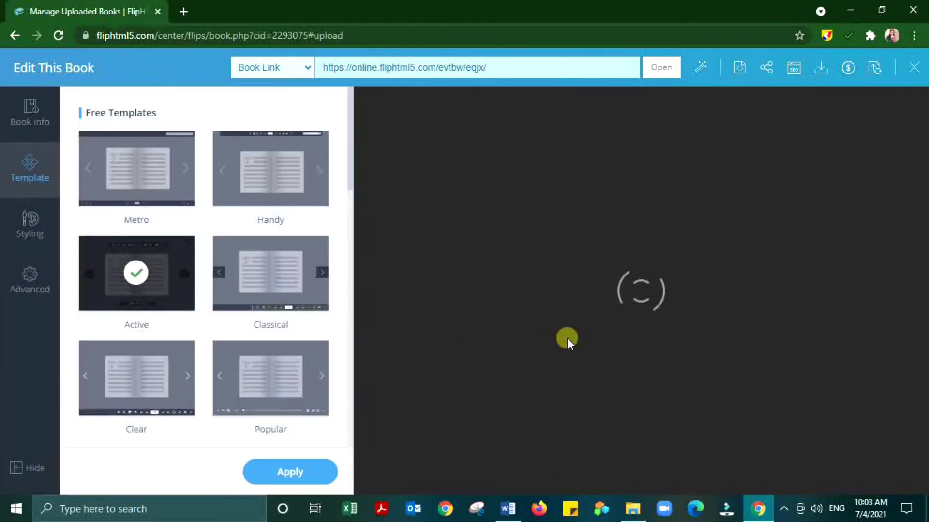
{"action": "left_click", "coordinate": [905, 291]}
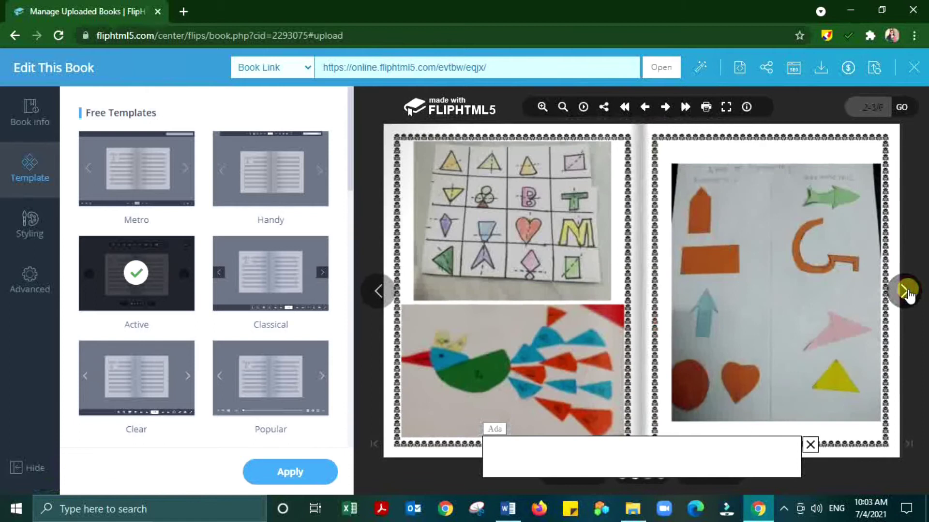
{"action": "left_click", "coordinate": [905, 292]}
{"action": "left_click", "coordinate": [810, 446]}
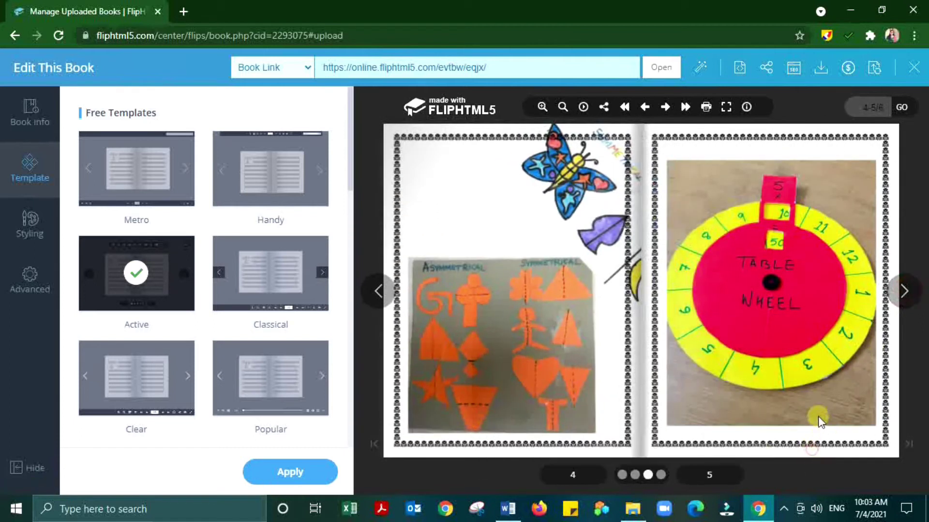
{"action": "left_click", "coordinate": [284, 385]}
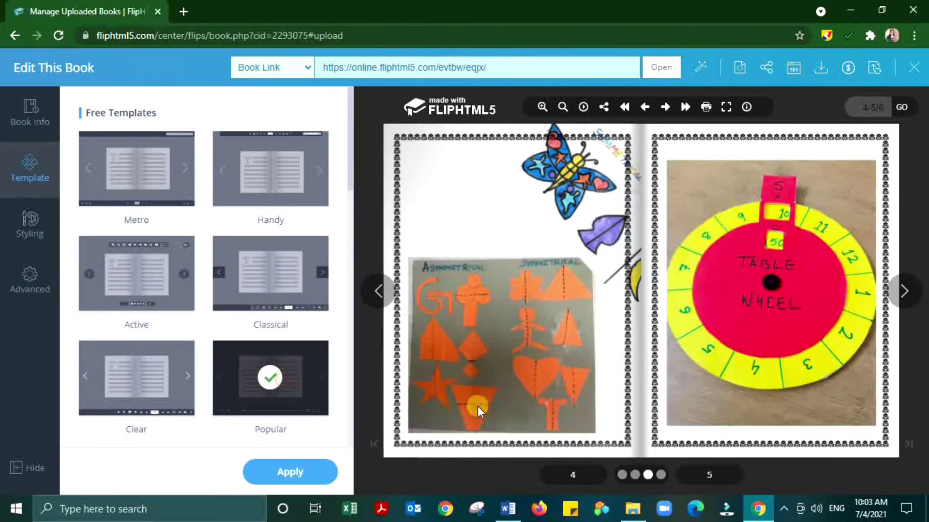
{"action": "left_click", "coordinate": [288, 468]}
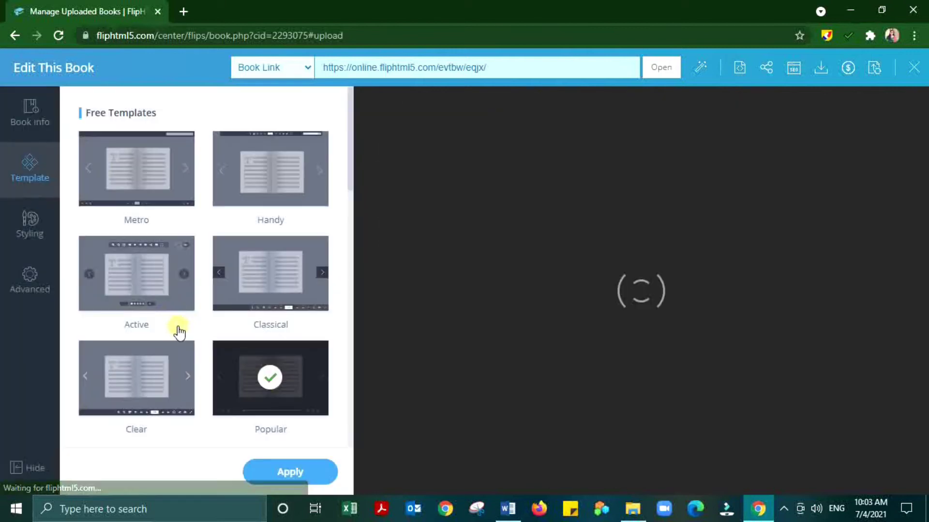
Step: Apply the BrownPaper system theme to the flipbook
{"action": "left_click", "coordinate": [31, 223]}
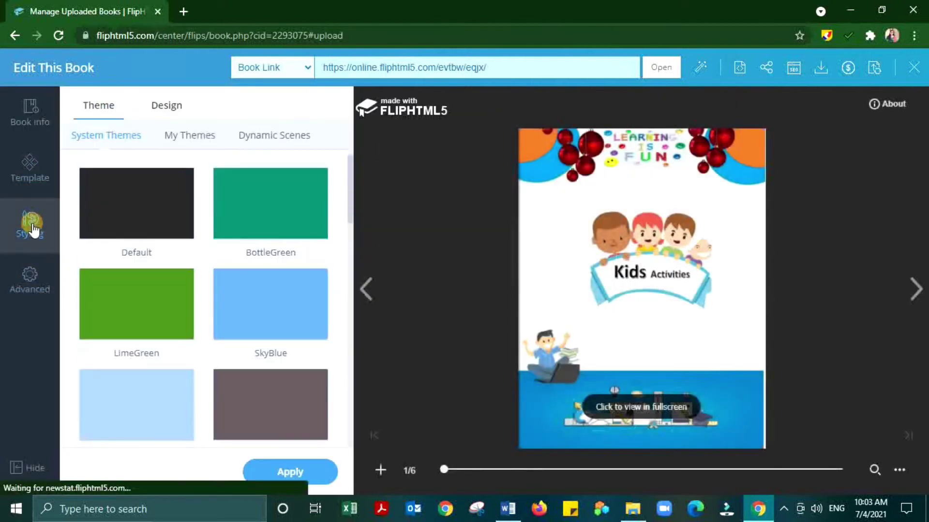
{"action": "scroll", "coordinate": [250, 298], "scroll_direction": "down", "scroll_amount": 4}
{"action": "scroll", "coordinate": [251, 306], "scroll_direction": "down", "scroll_amount": 3}
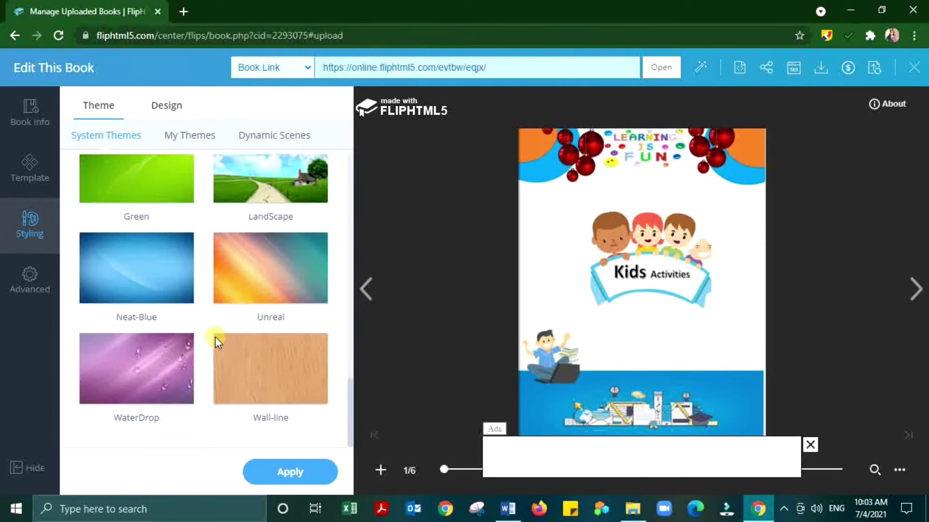
{"action": "scroll", "coordinate": [216, 339], "scroll_direction": "up", "scroll_amount": 3}
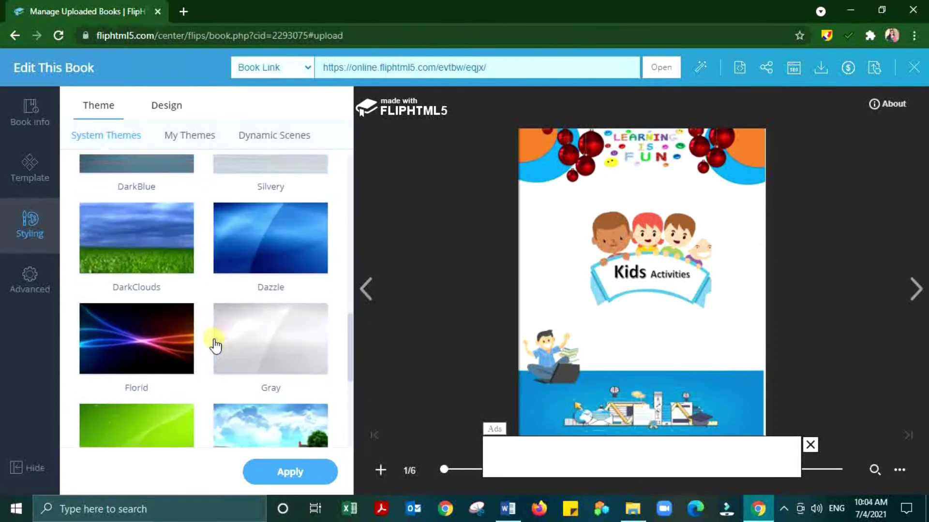
{"action": "scroll", "coordinate": [216, 346], "scroll_direction": "up", "scroll_amount": 6}
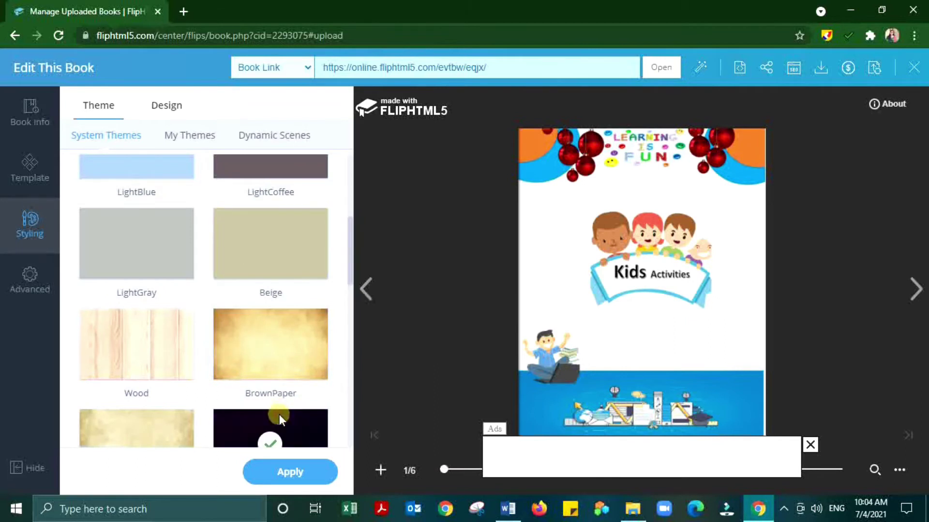
{"action": "left_click", "coordinate": [285, 359]}
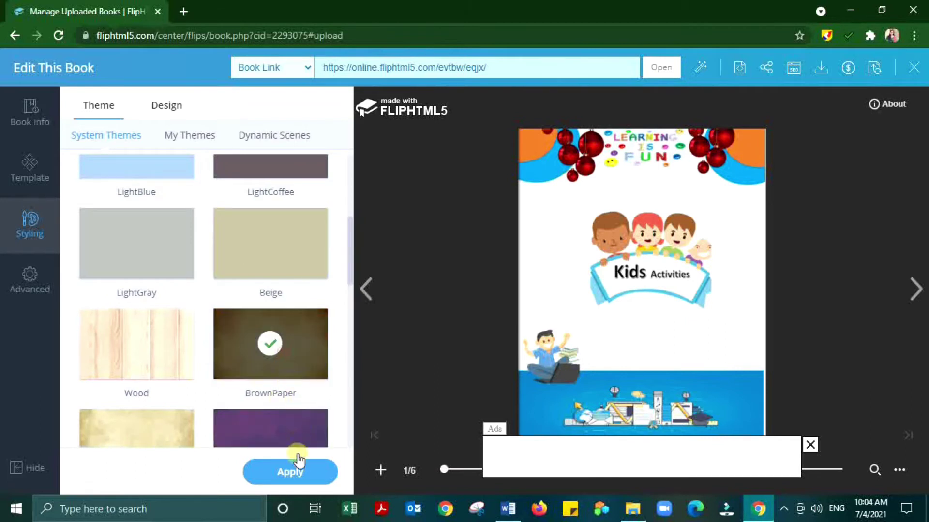
{"action": "left_click", "coordinate": [298, 464]}
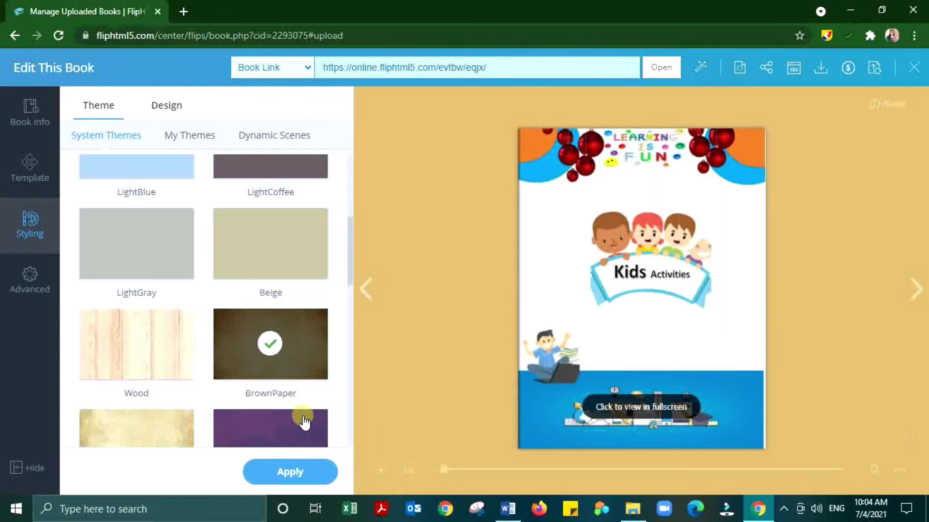
Step: Switch to the PaleBrown theme, apply it, and close the ad
{"action": "scroll", "coordinate": [273, 412], "scroll_direction": "down", "scroll_amount": 4}
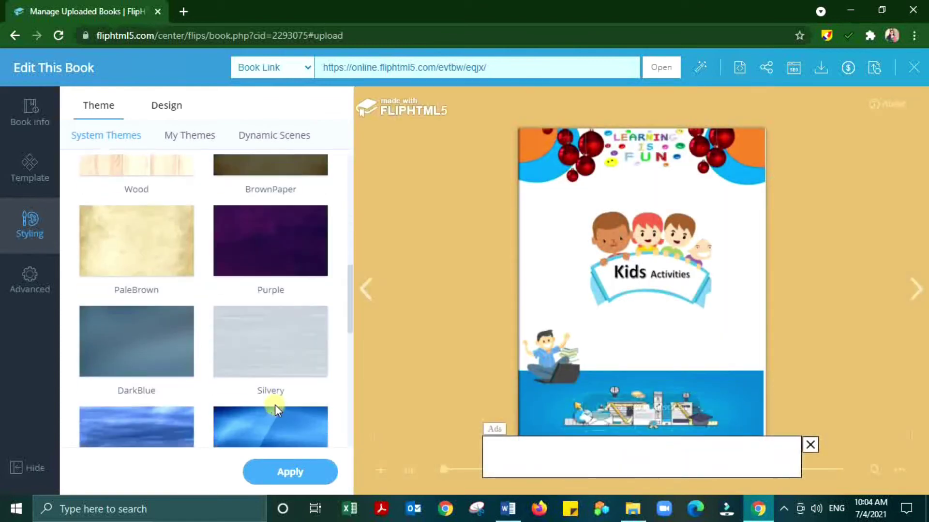
{"action": "left_click", "coordinate": [175, 264]}
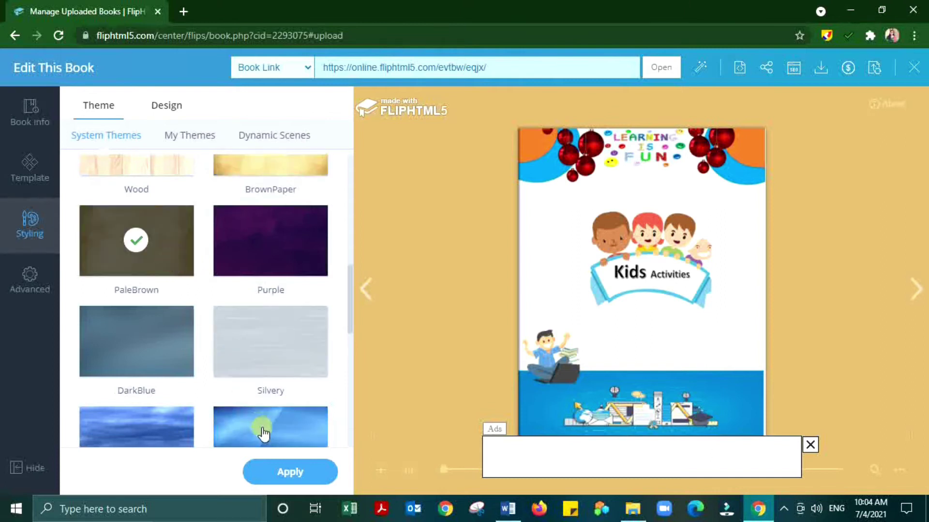
{"action": "left_click", "coordinate": [283, 464]}
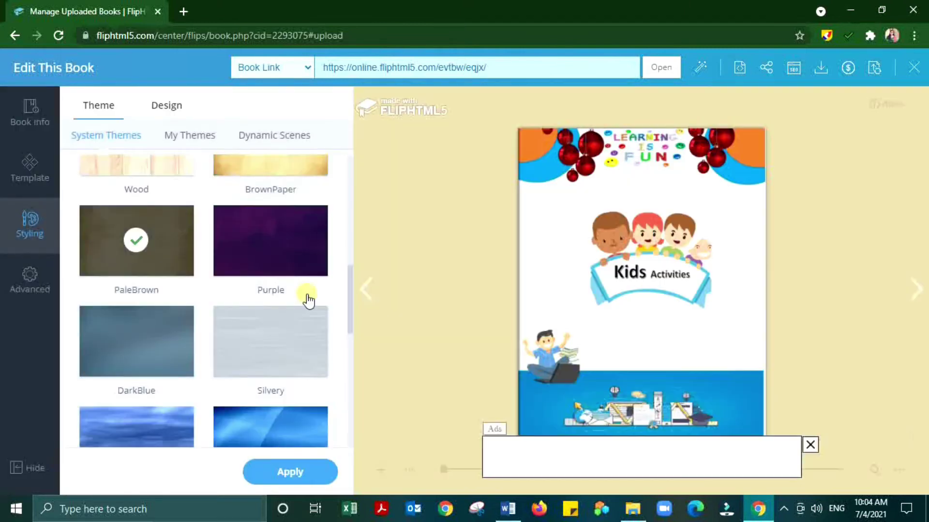
{"action": "left_click", "coordinate": [810, 445]}
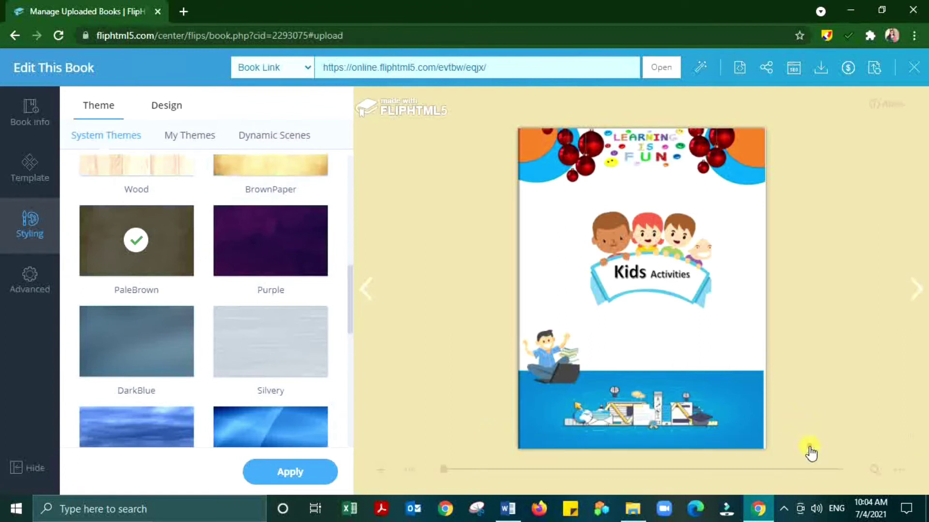
Step: Apply the Firefly dynamic scene as the flipbook background
{"action": "left_click", "coordinate": [280, 137]}
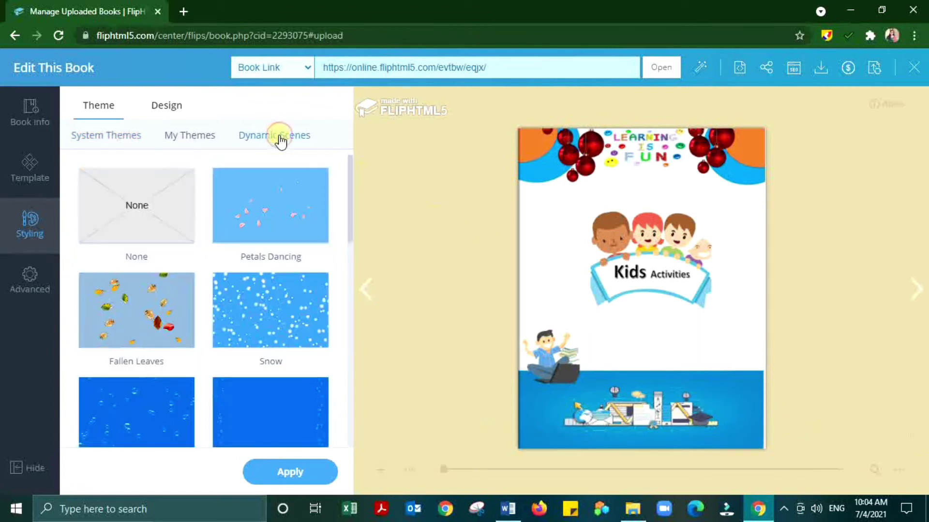
{"action": "left_click", "coordinate": [260, 331]}
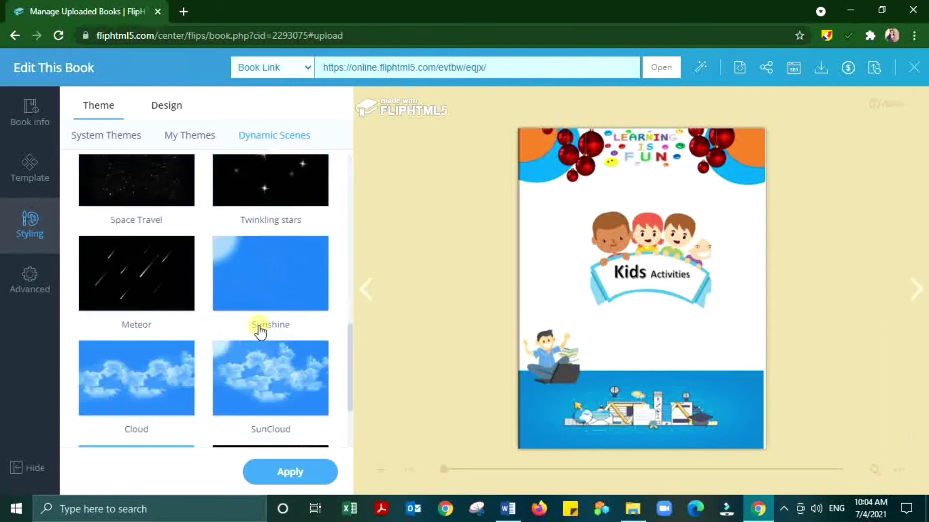
{"action": "scroll", "coordinate": [259, 332], "scroll_direction": "down", "scroll_amount": 2}
{"action": "scroll", "coordinate": [257, 326], "scroll_direction": "up", "scroll_amount": 6}
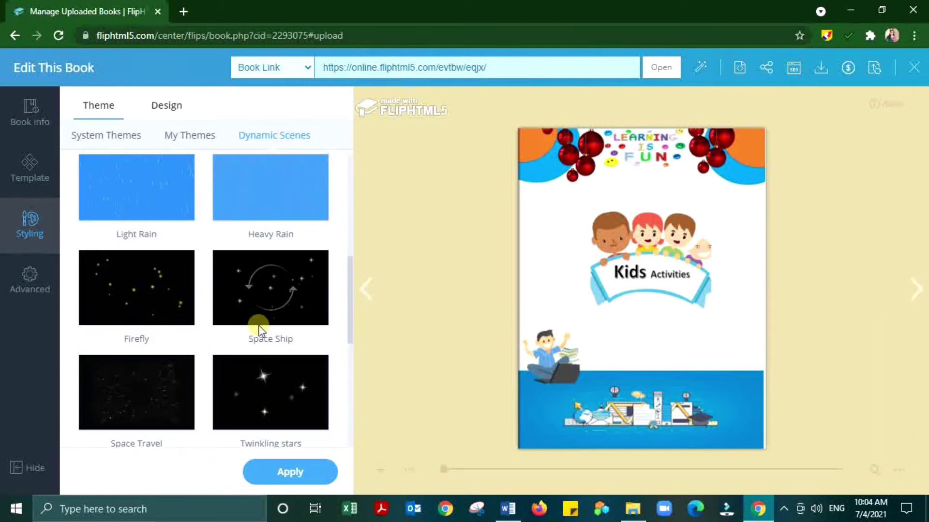
{"action": "scroll", "coordinate": [255, 326], "scroll_direction": "down", "scroll_amount": 3}
{"action": "scroll", "coordinate": [181, 322], "scroll_direction": "up", "scroll_amount": 3}
{"action": "left_click", "coordinate": [175, 319]}
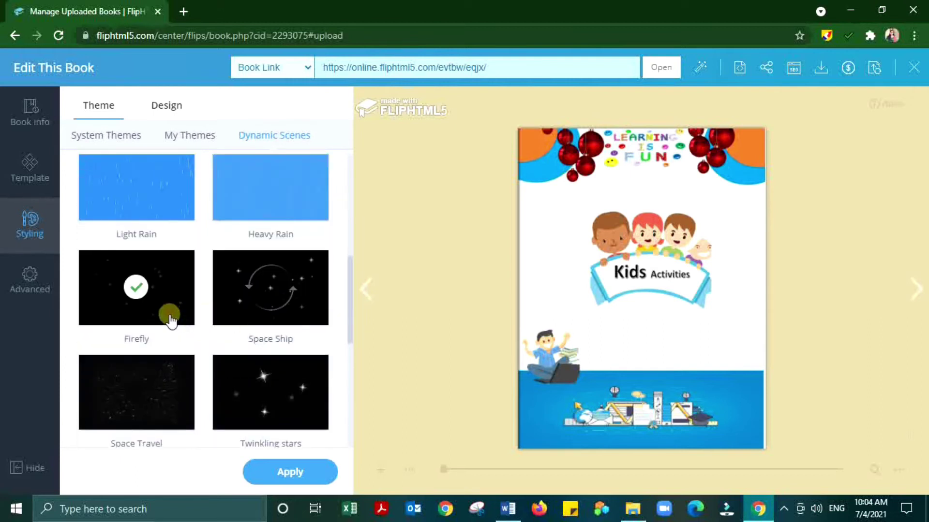
{"action": "left_click", "coordinate": [286, 473]}
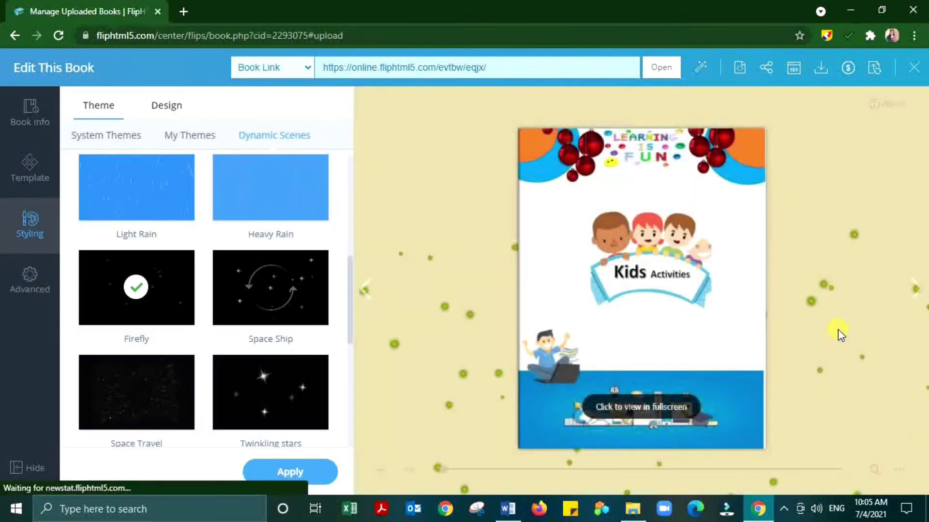
Step: Flip the preview to the THANK YOU last page and close the ad
{"action": "left_click", "coordinate": [917, 292]}
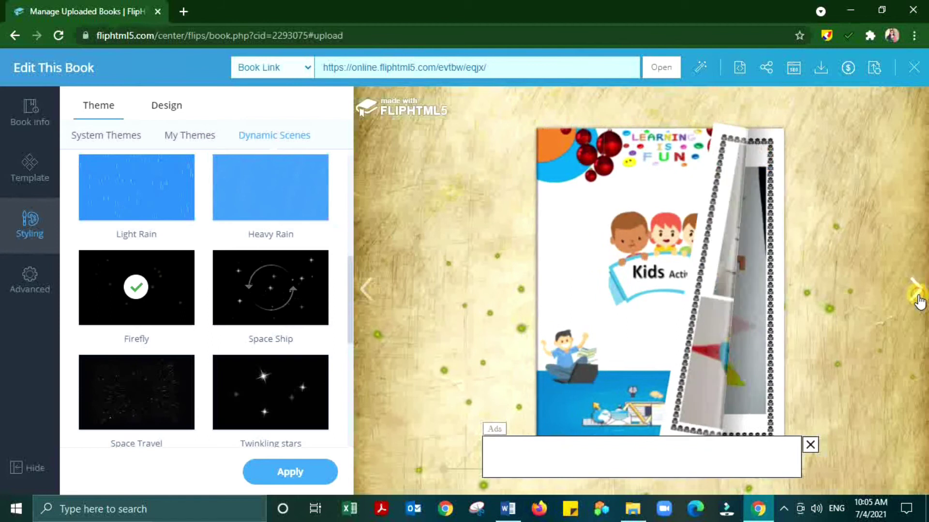
{"action": "left_click", "coordinate": [916, 291]}
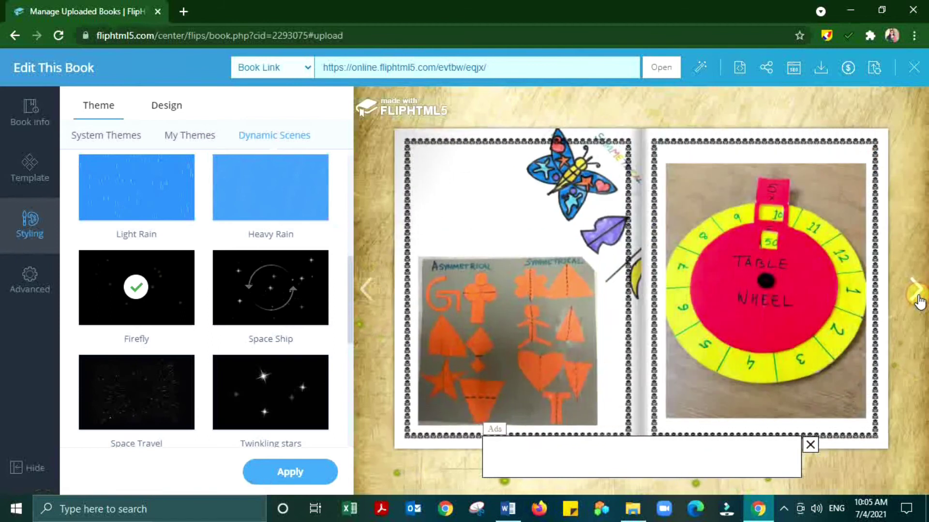
{"action": "left_click", "coordinate": [917, 291]}
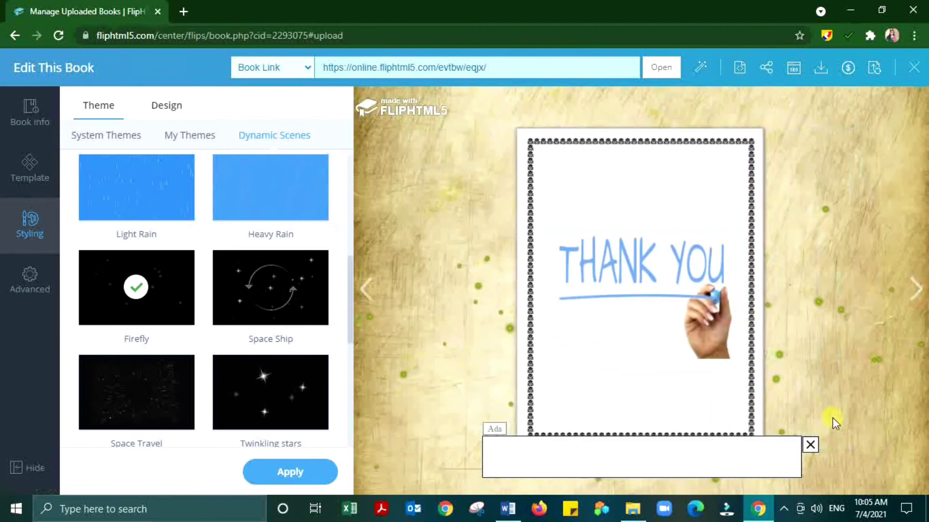
{"action": "left_click", "coordinate": [810, 446]}
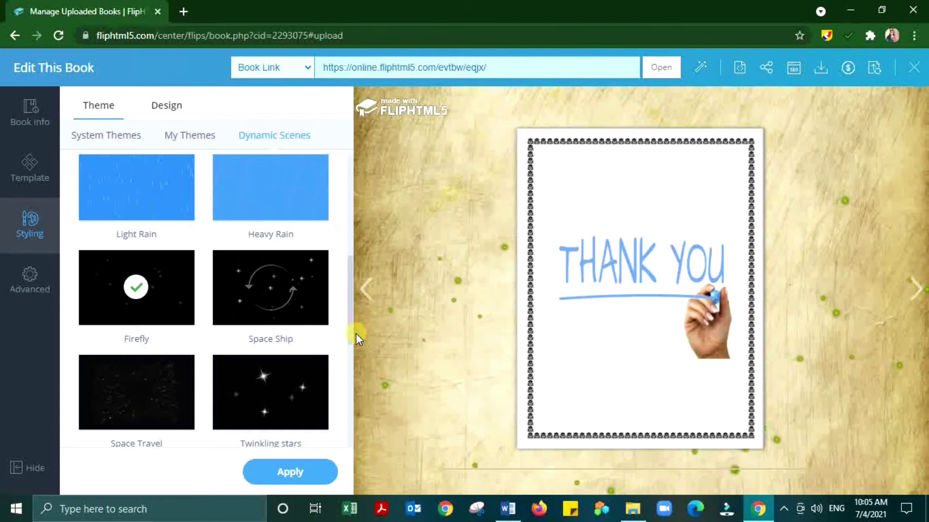
{"action": "scroll", "coordinate": [254, 329], "scroll_direction": "down", "scroll_amount": 4}
{"action": "scroll", "coordinate": [255, 324], "scroll_direction": "down", "scroll_amount": 3}
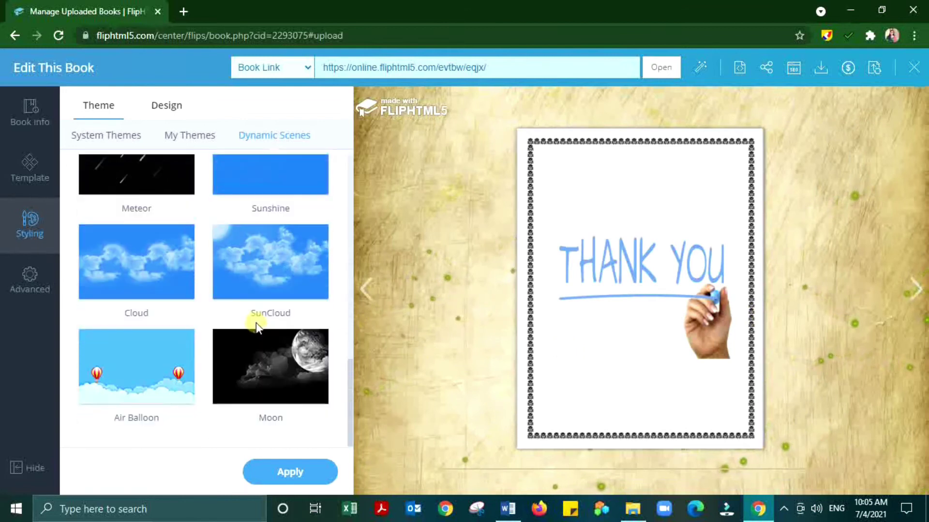
Step: Apply the Air Balloon scene and flip through the first spreads to check it
{"action": "left_click", "coordinate": [140, 373]}
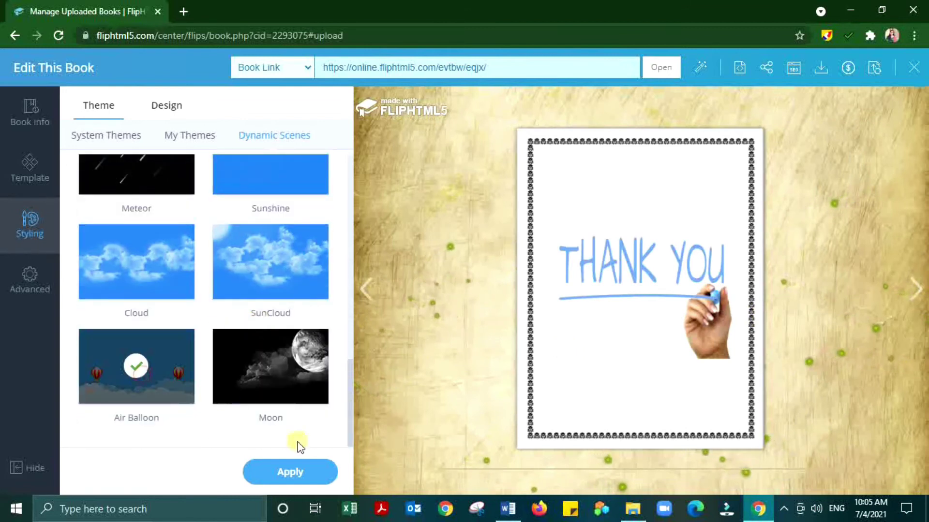
{"action": "left_click", "coordinate": [310, 472]}
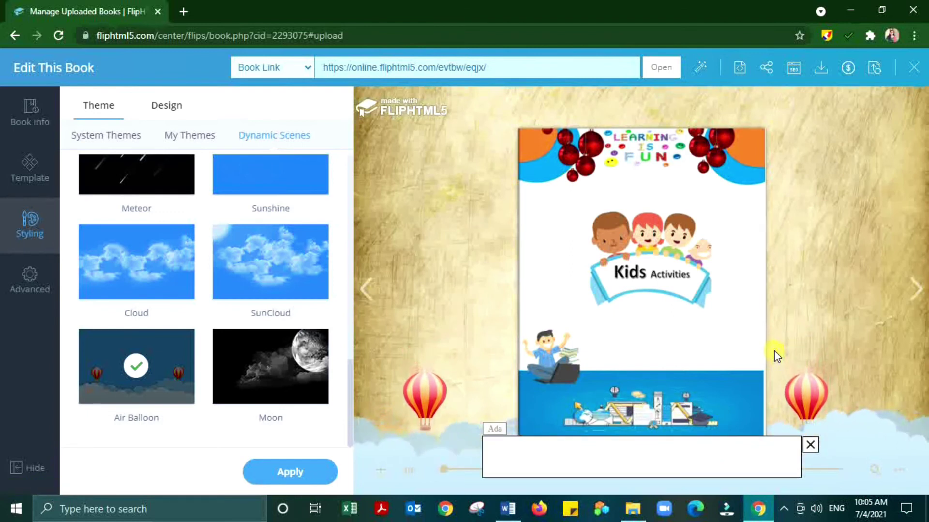
{"action": "left_click", "coordinate": [915, 293]}
{"action": "left_click", "coordinate": [915, 292]}
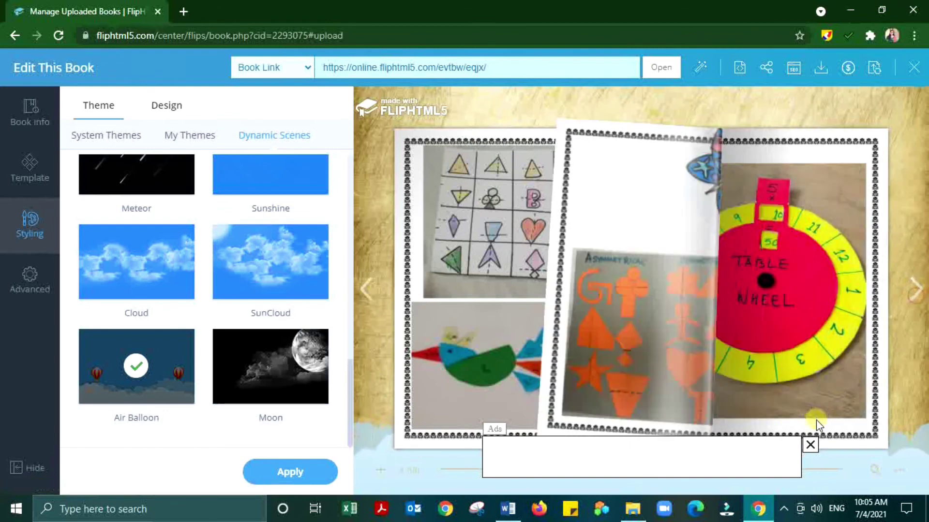
{"action": "left_click", "coordinate": [811, 445]}
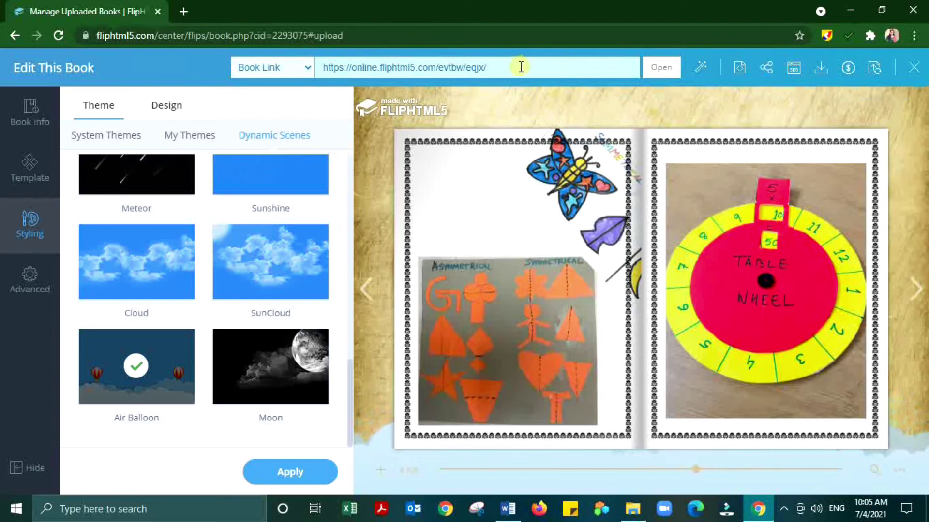
Step: Open the Share This Book dialog with the QR code and book link
{"action": "left_click", "coordinate": [764, 69]}
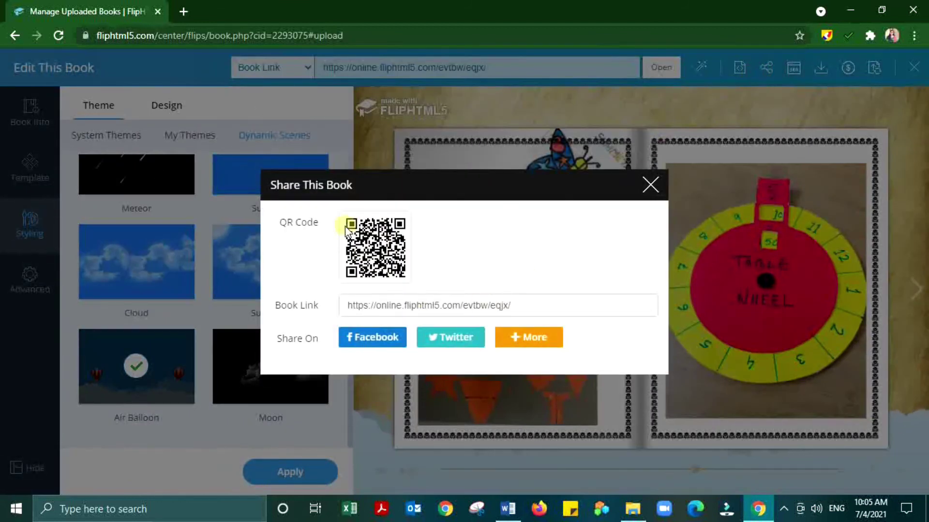